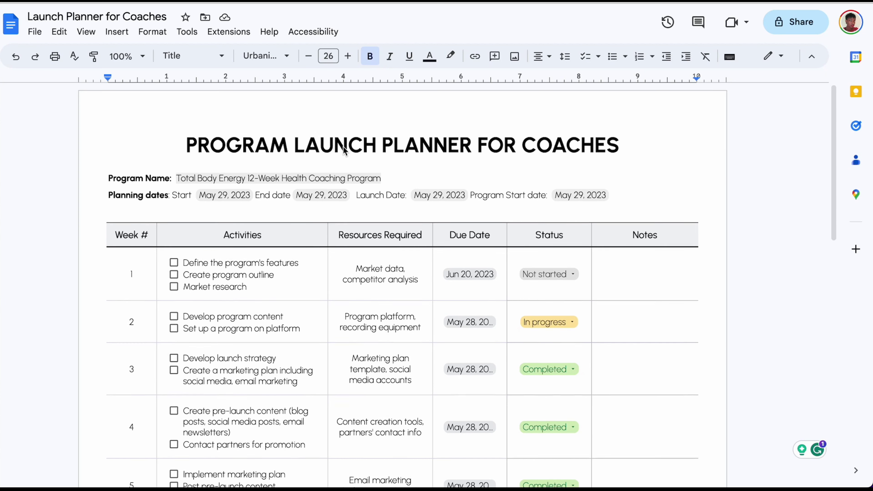
Step: Select the whole Program Name line, then deselect it
scroll(344, 150, down, 1)
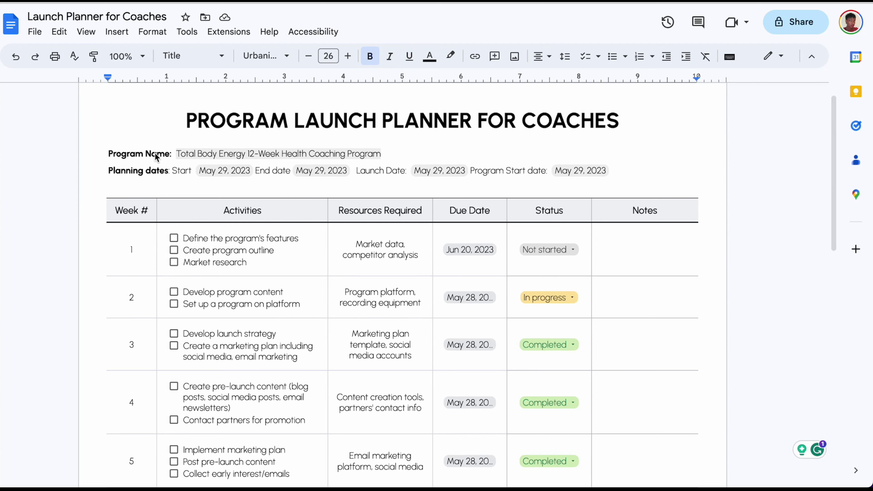
click(197, 154)
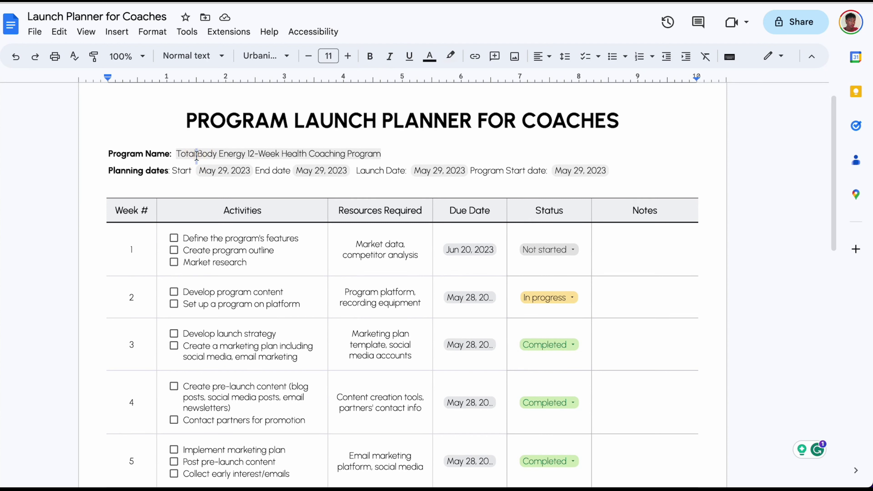
triple_click(197, 154)
triple_click(269, 152)
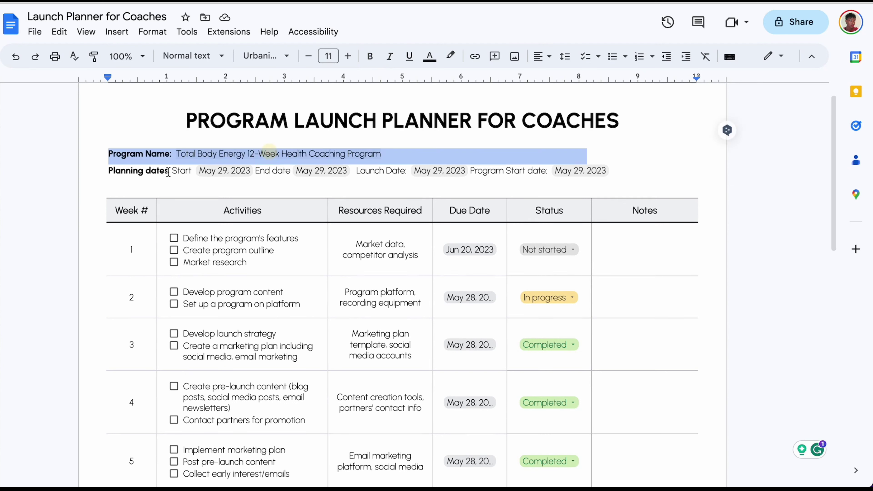
click(126, 170)
Step: Change the Start date chip from May 29, 2023 to Jun 5, 2023
mouse_move(253, 174)
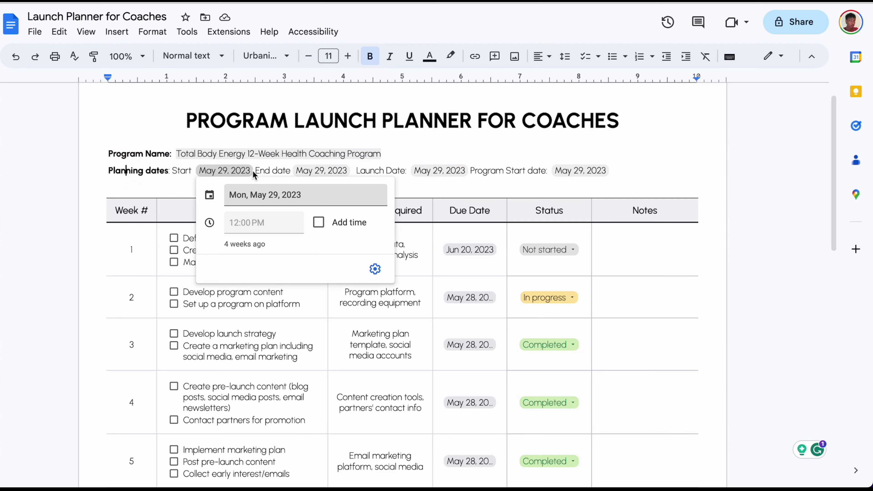
mouse_move(215, 171)
click(239, 203)
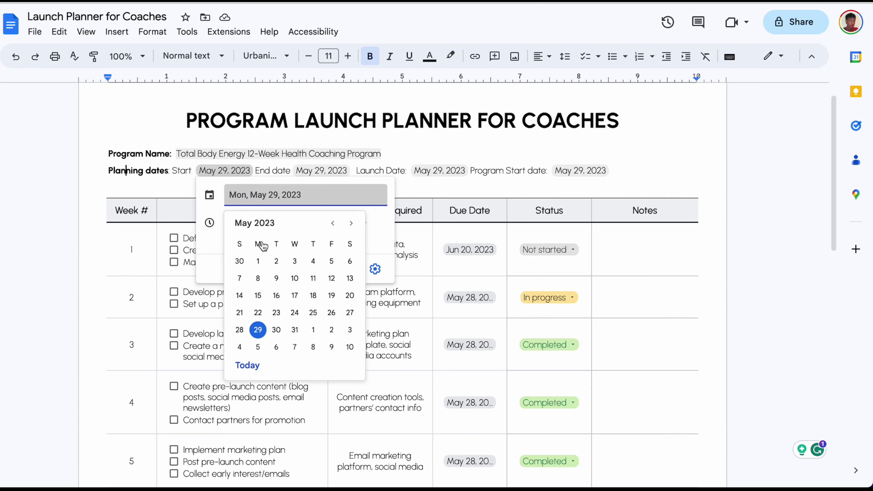
click(258, 350)
click(160, 186)
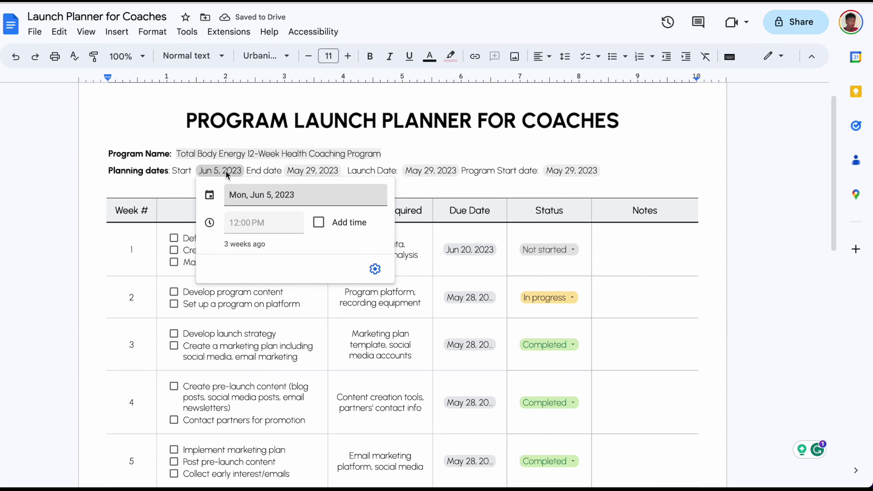
mouse_move(296, 170)
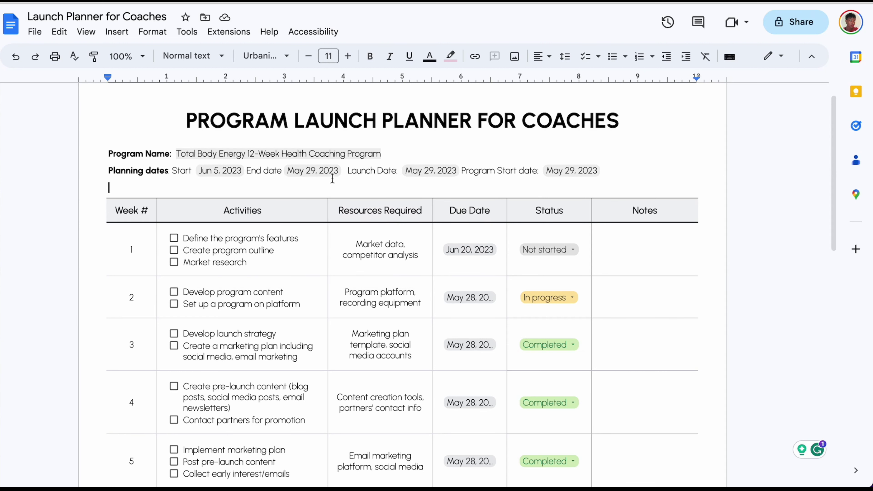
Step: Set the End date chip to Jun 10, 2023
click(323, 173)
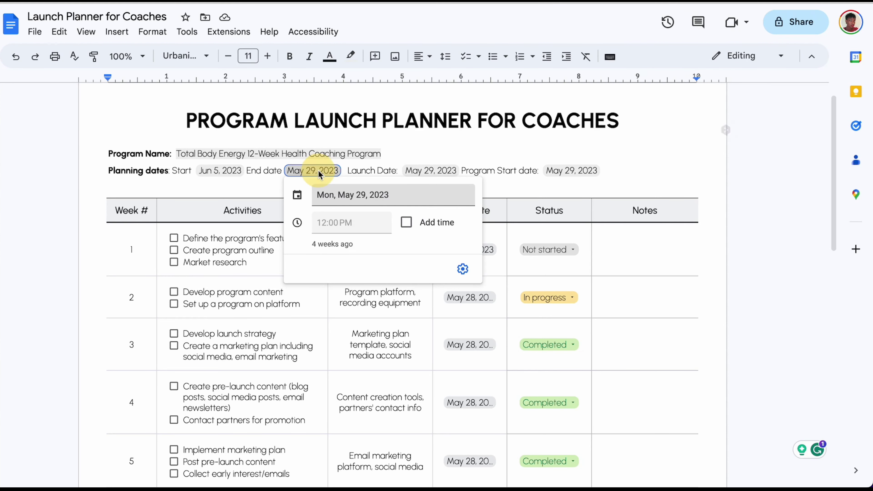
click(415, 193)
click(437, 347)
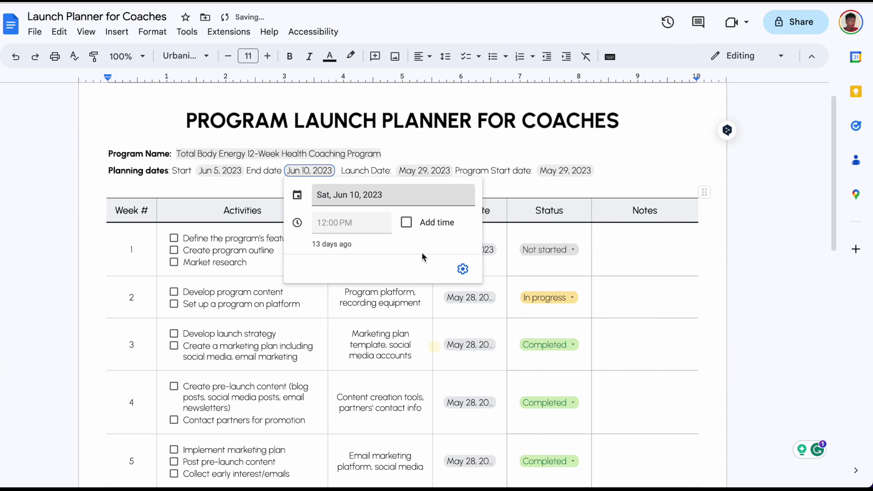
Step: Check the Launch Date and Program Start date chips, which still show May 29, 2023
click(428, 171)
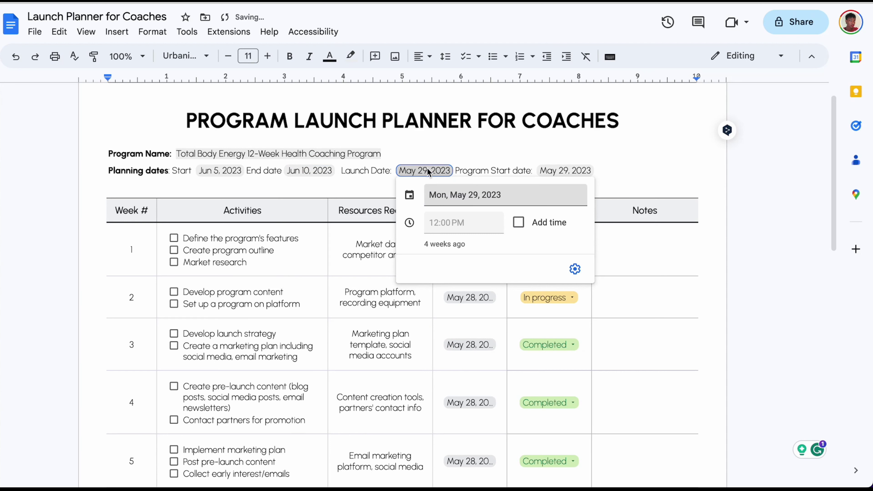
click(559, 172)
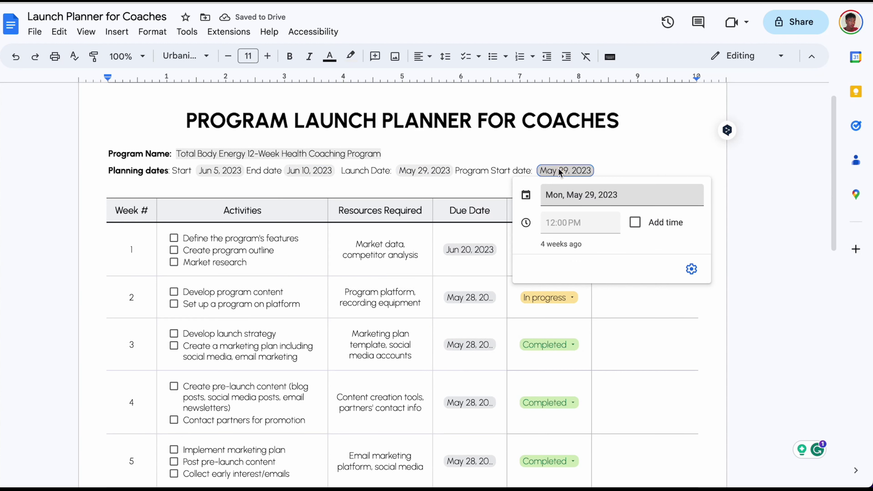
click(625, 155)
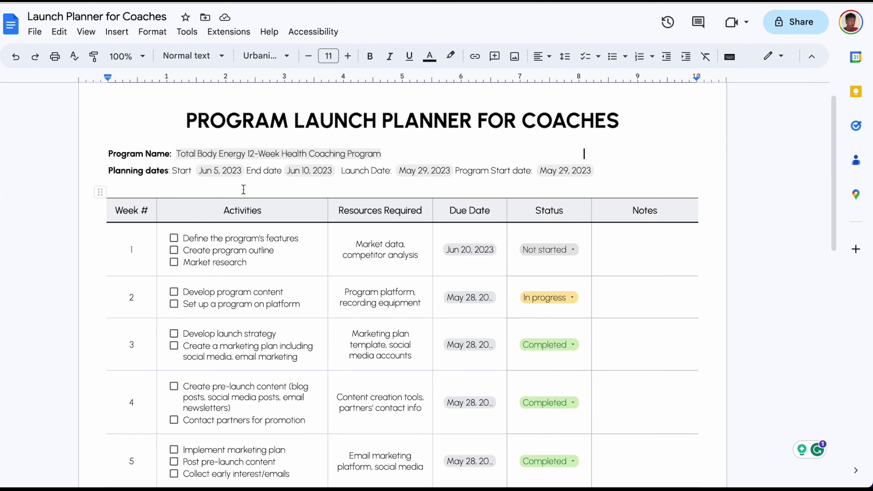
click(332, 191)
Step: Delete the empty line above the weekly table
key(BackSpace)
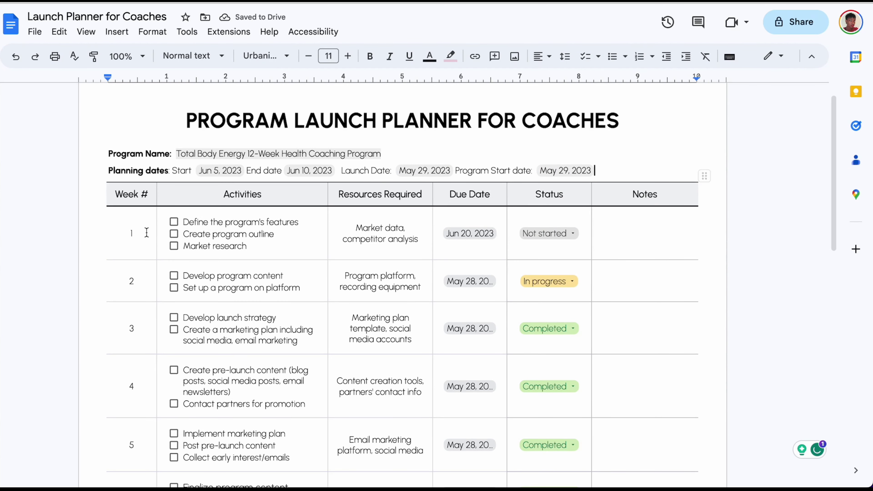
scroll(147, 232, down, 2)
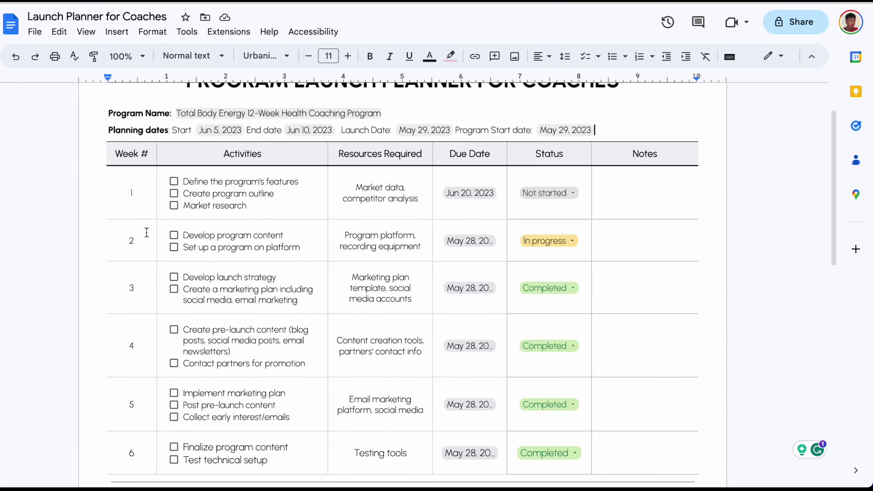
scroll(146, 232, up, 3)
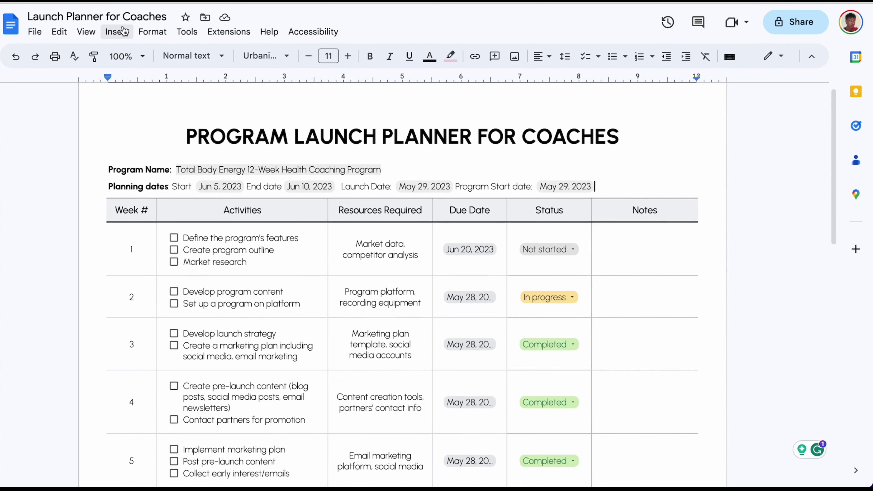
Step: Look through the Insert > Table menu and close it without inserting anything
click(115, 32)
mouse_move(139, 79)
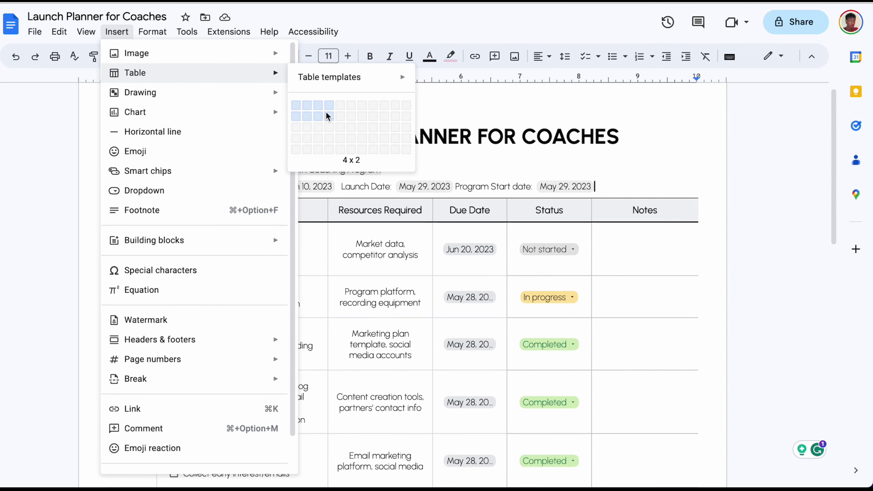
click(516, 107)
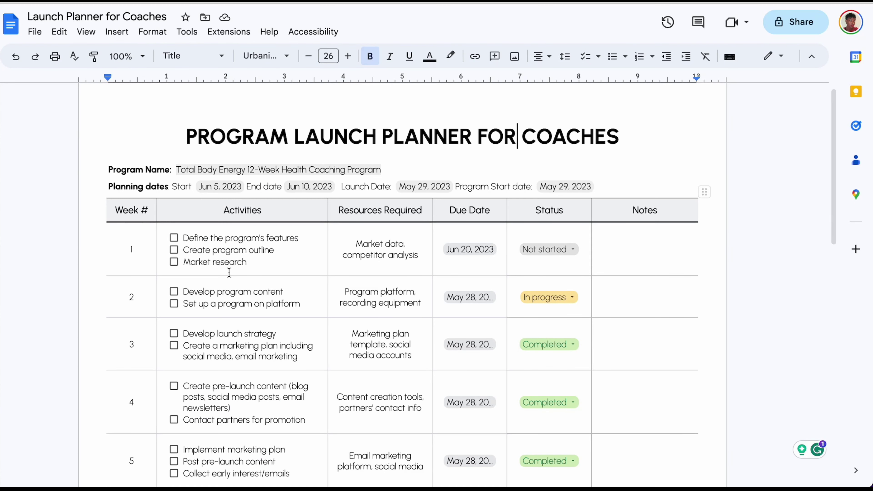
scroll(229, 273, down, 2)
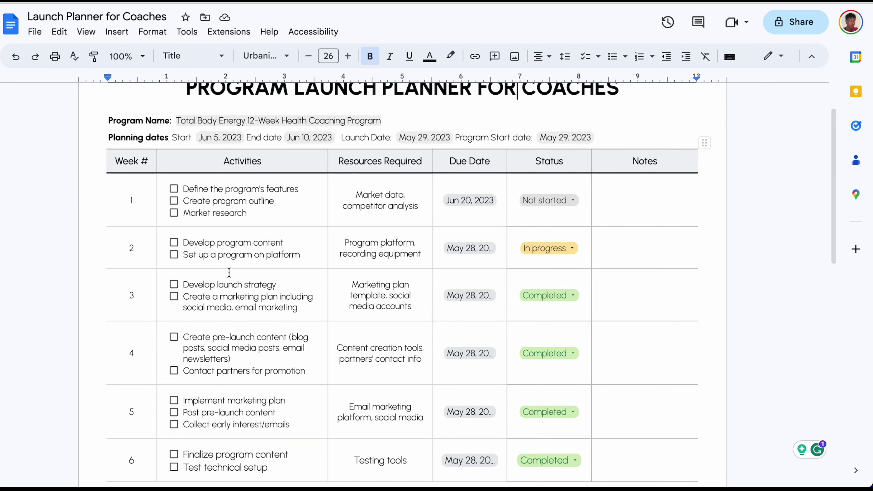
scroll(128, 182, down, 3)
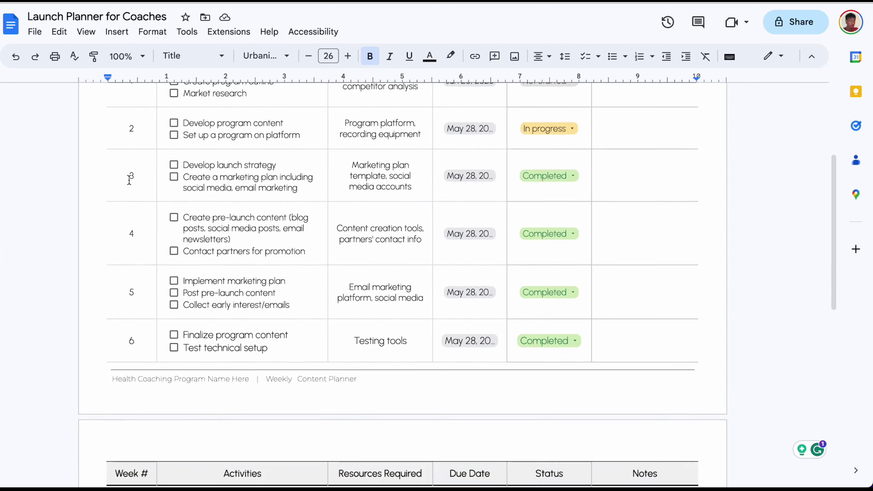
scroll(128, 181, down, 10)
scroll(129, 181, up, 13)
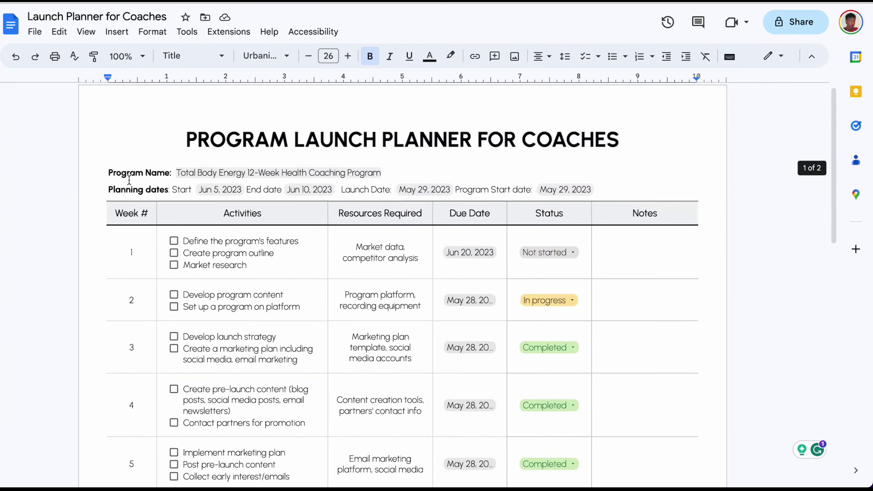
scroll(130, 181, down, 4)
scroll(130, 181, up, 4)
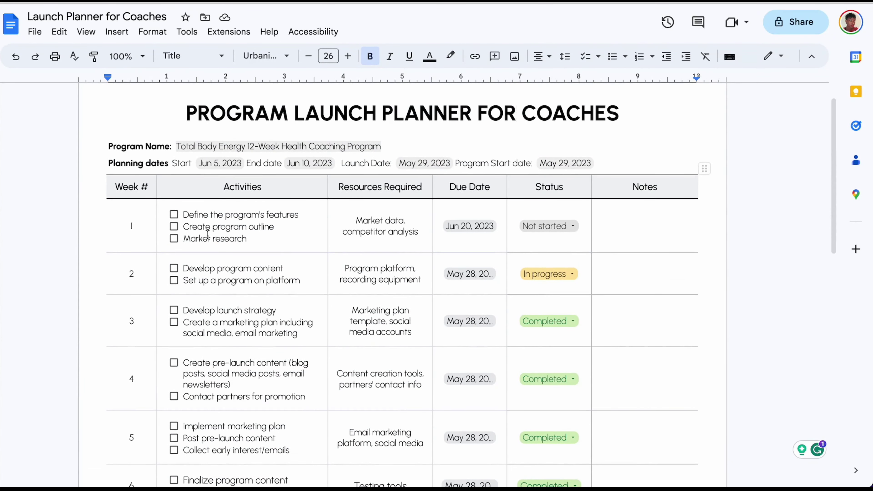
scroll(207, 234, down, 1)
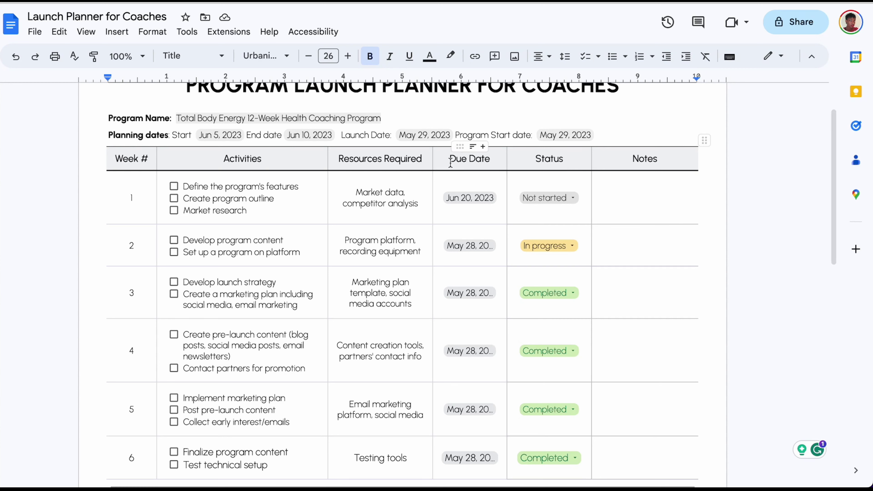
right_click(371, 160)
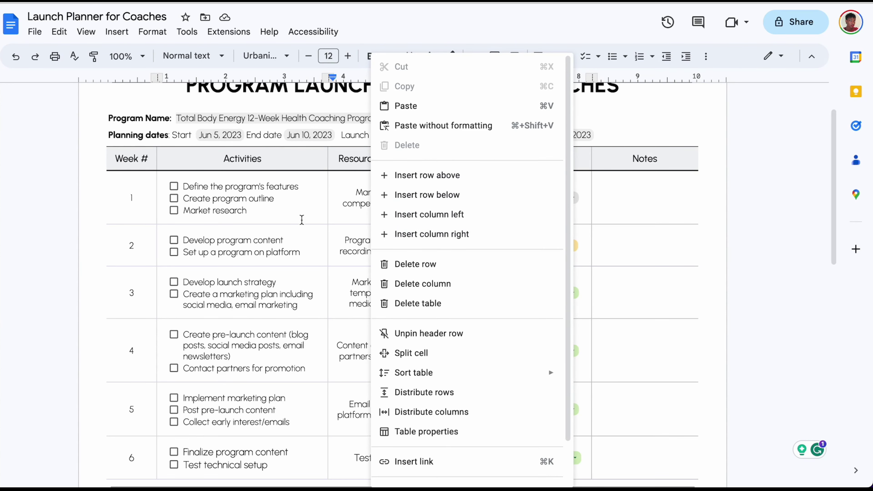
click(302, 220)
scroll(301, 219, down, 10)
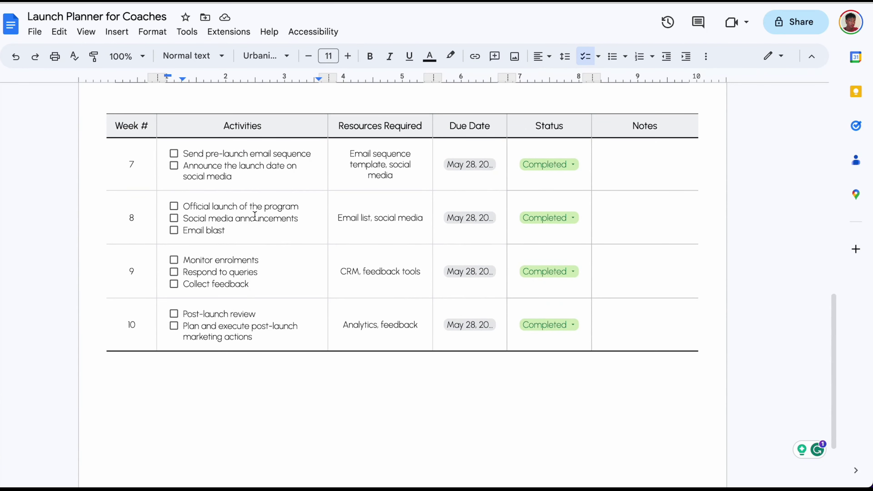
scroll(249, 286, up, 10)
scroll(251, 286, up, 2)
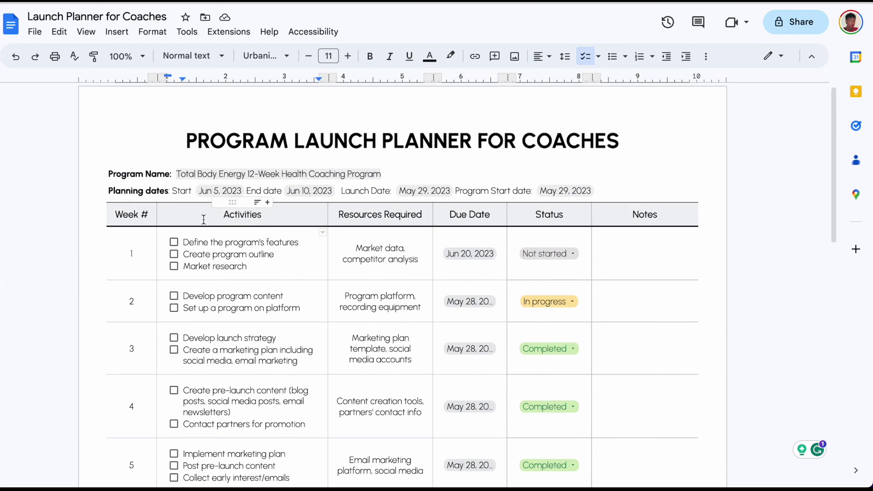
Step: Tick and untick the three Week 1 checklist items, then view the Jun 20, 2023 due-date details
click(174, 243)
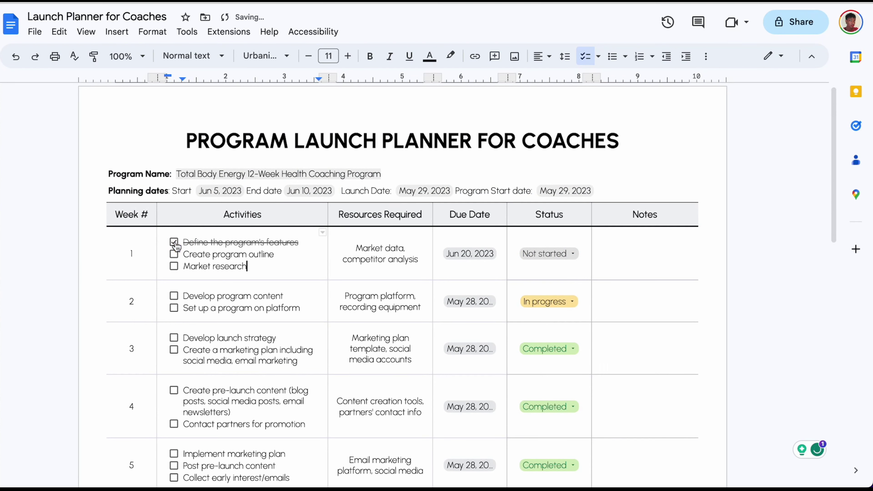
click(174, 254)
click(174, 267)
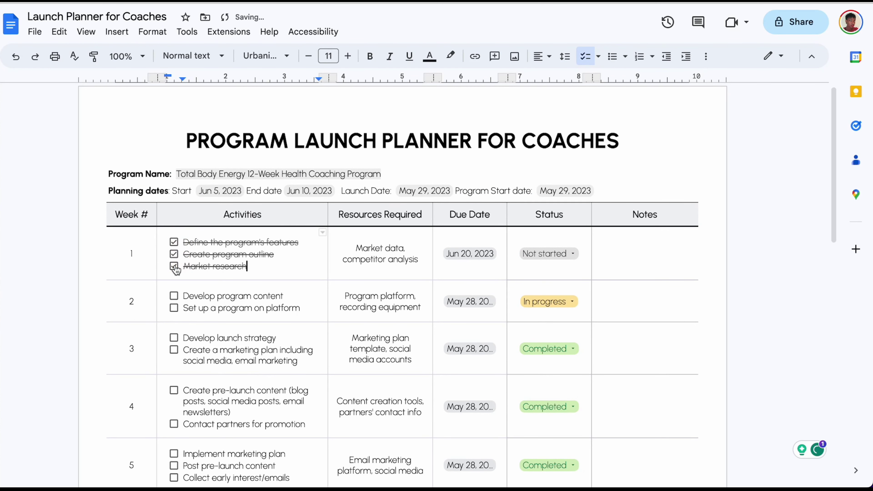
click(174, 267)
click(174, 254)
click(174, 242)
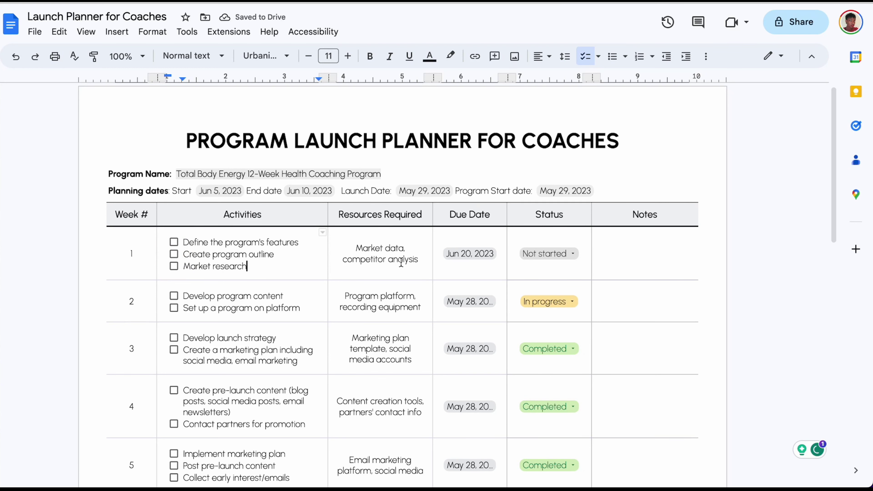
scroll(398, 260, down, 1)
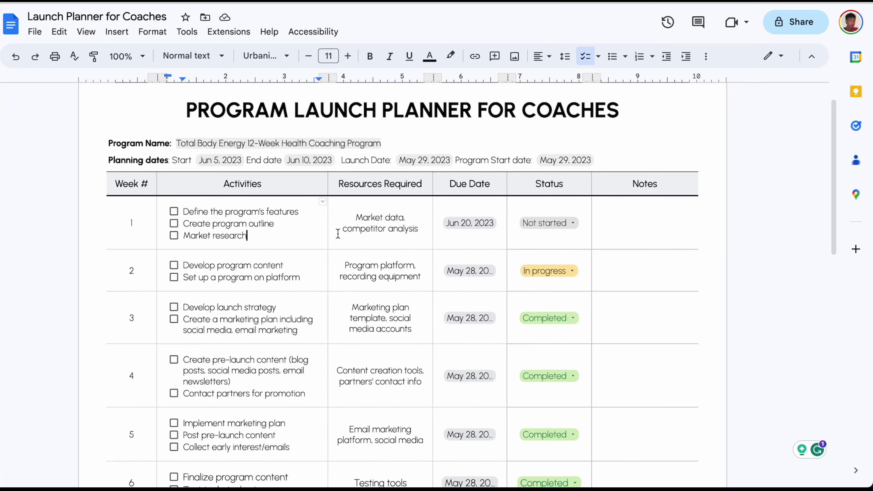
click(464, 225)
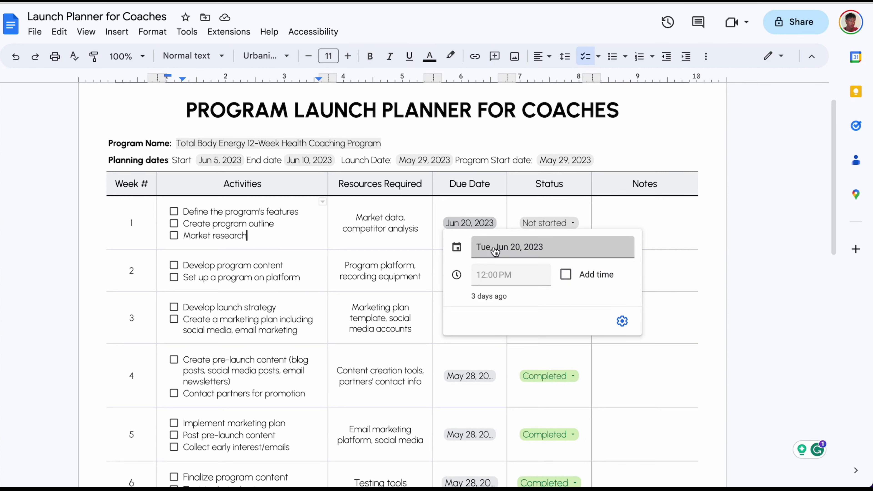
Step: Change Week 1's due date chip from Jun 20 to Jun 21, 2023
click(532, 249)
click(537, 370)
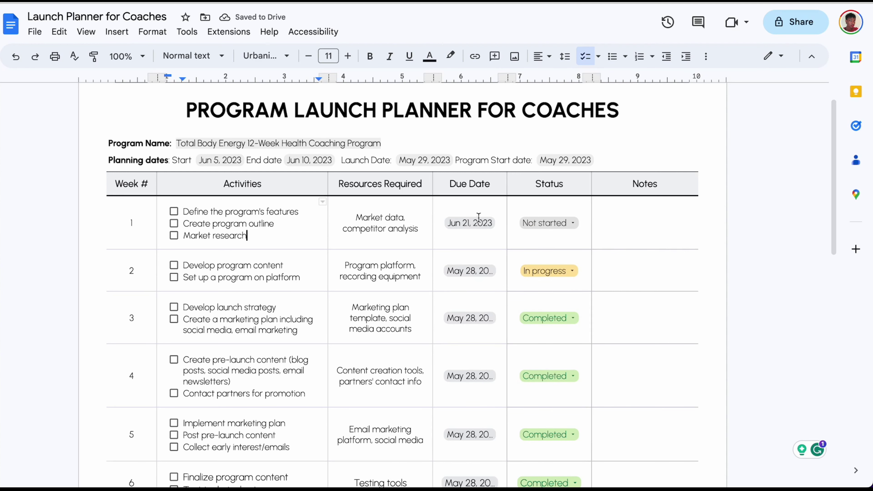
mouse_move(470, 226)
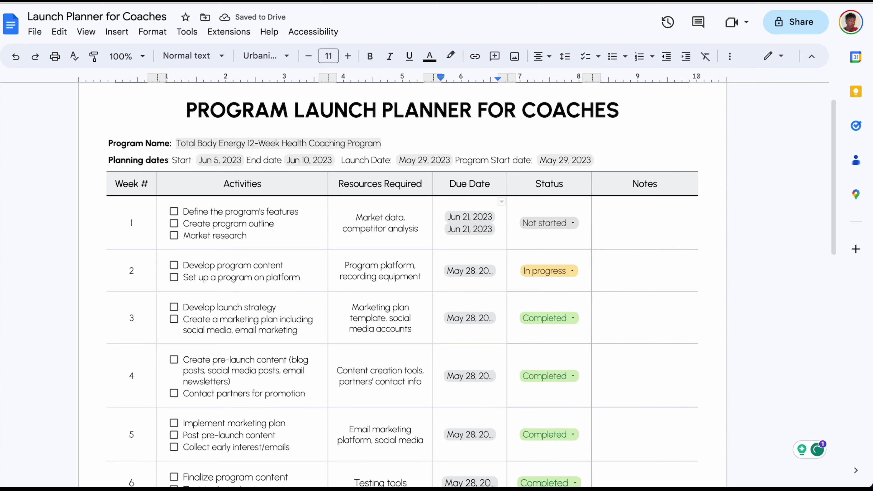
Step: Paste a duplicate Jun 21, 2023 chip below the due date, then delete it and the empty line
click(496, 224)
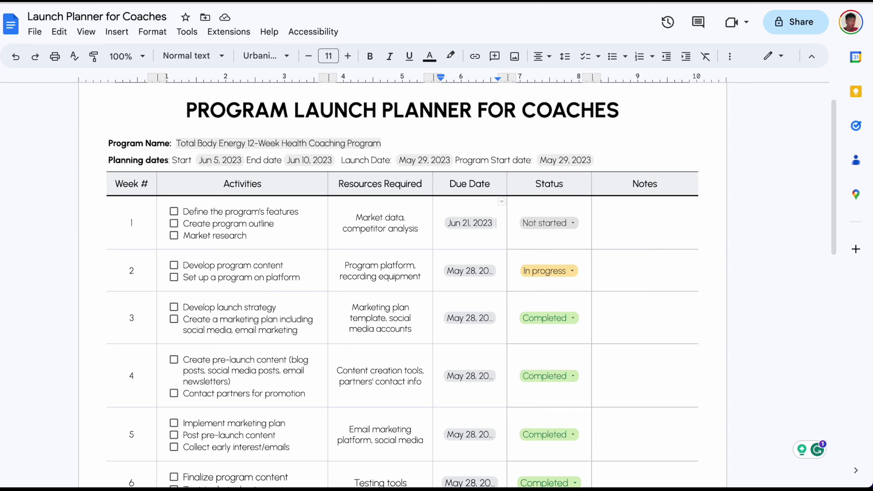
key(Return)
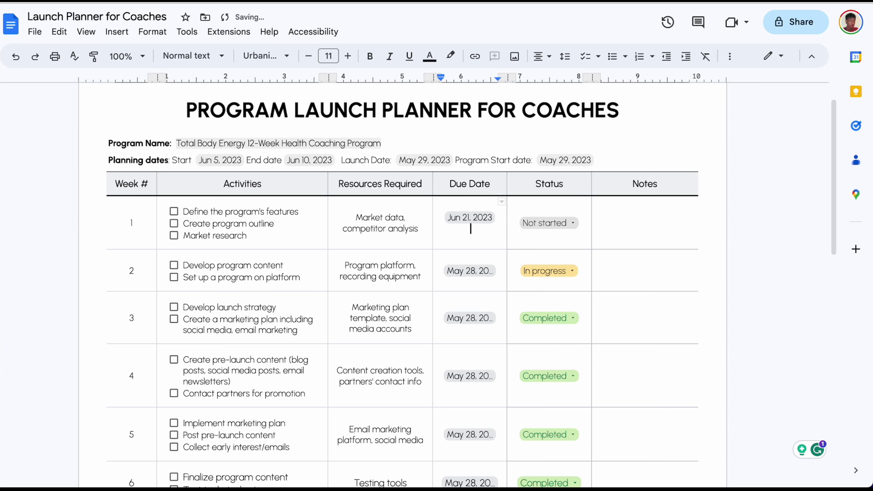
key(ctrl+v)
click(472, 229)
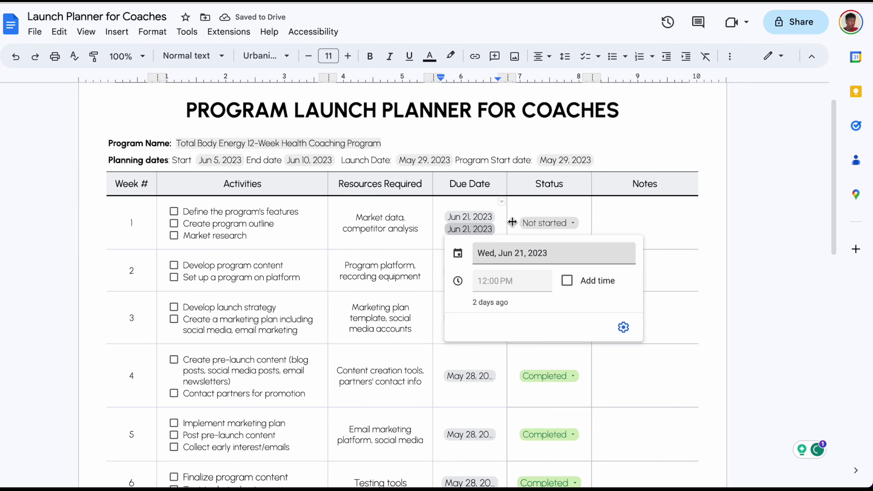
click(479, 228)
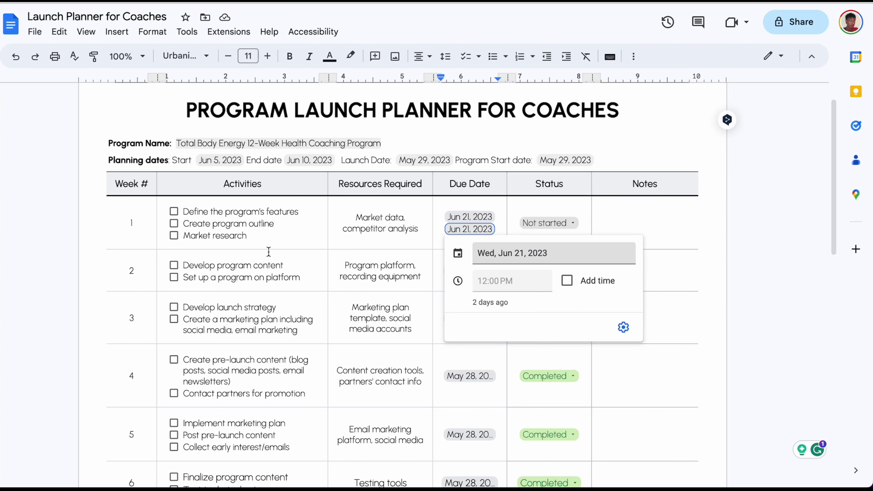
key(BackSpace)
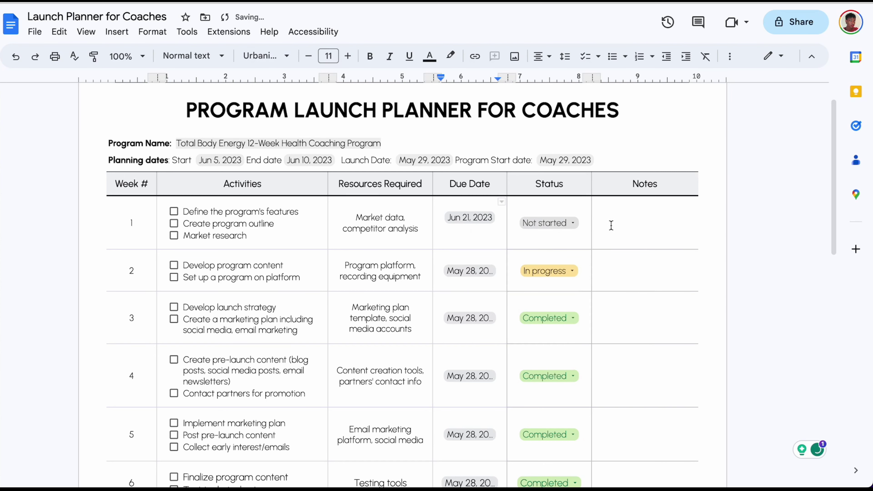
key(BackSpace)
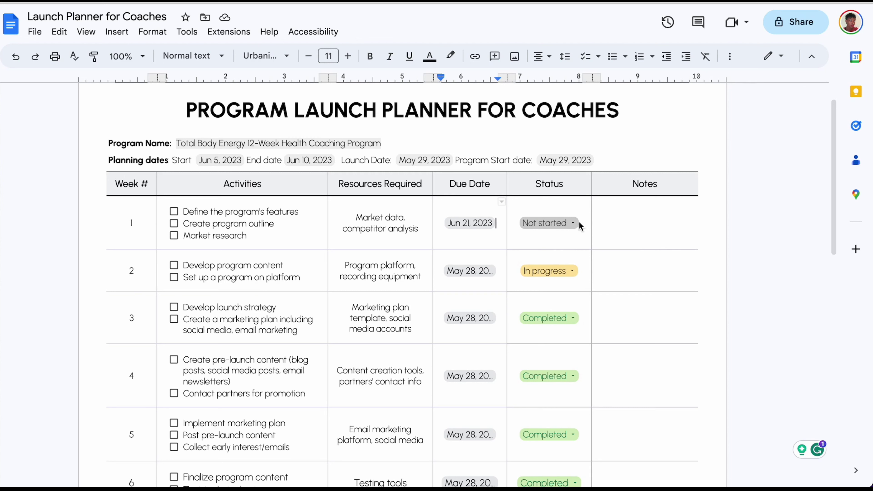
click(570, 222)
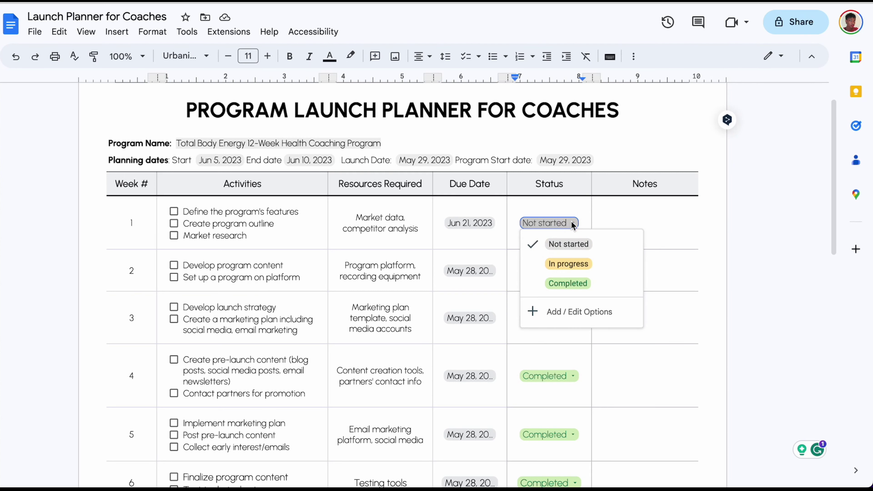
click(619, 217)
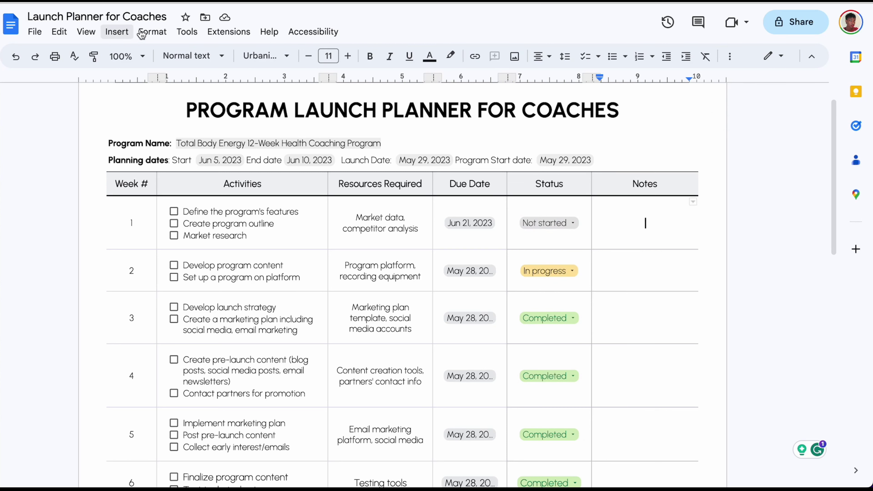
click(541, 225)
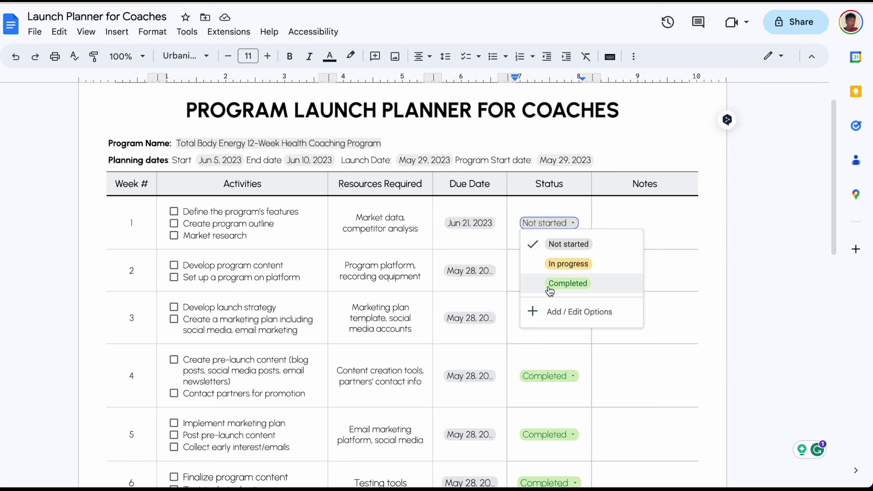
click(558, 264)
key(ctrl+z)
click(558, 229)
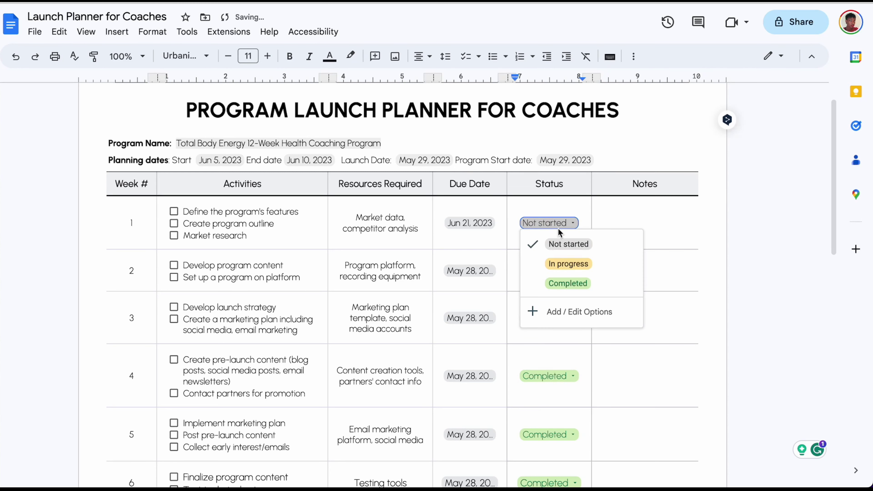
click(604, 219)
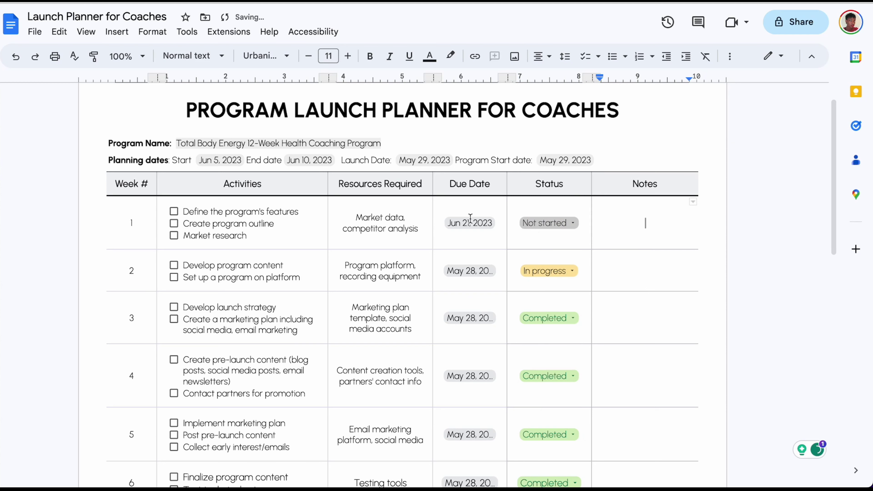
click(117, 32)
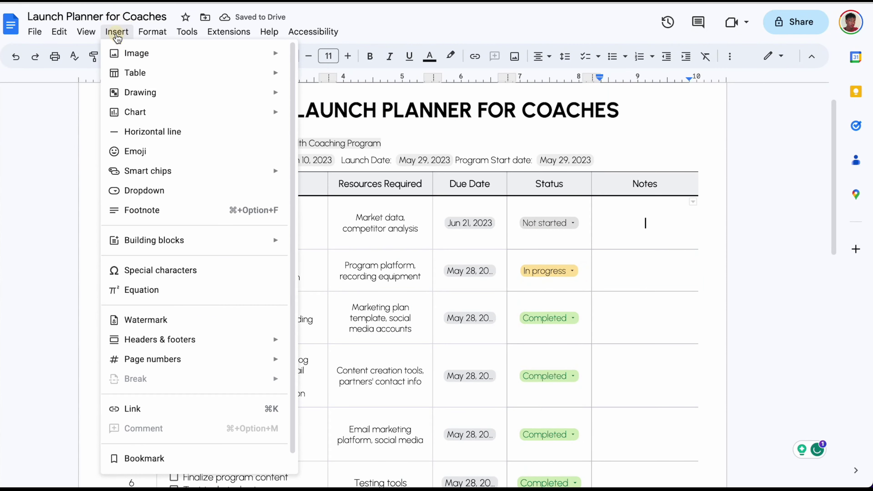
click(143, 200)
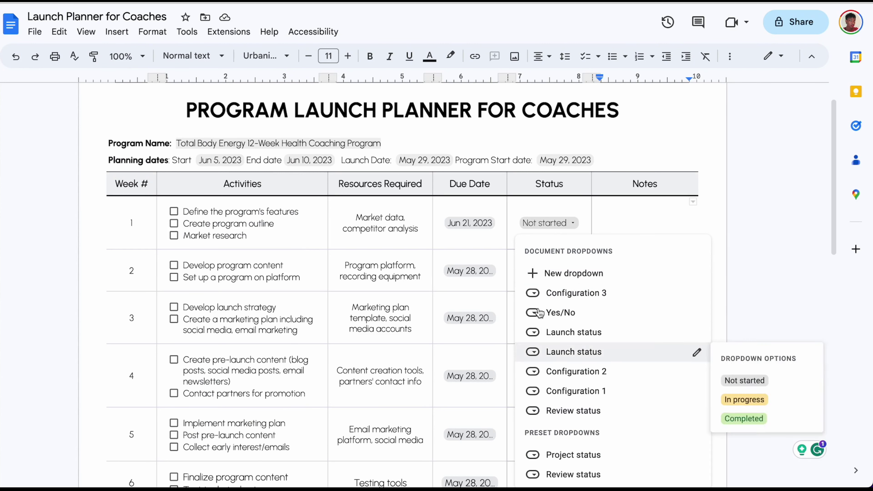
mouse_move(547, 419)
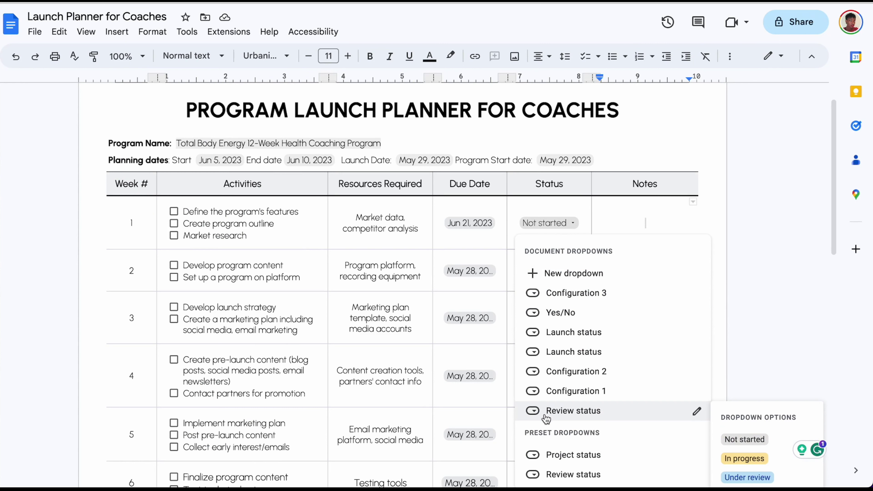
click(562, 274)
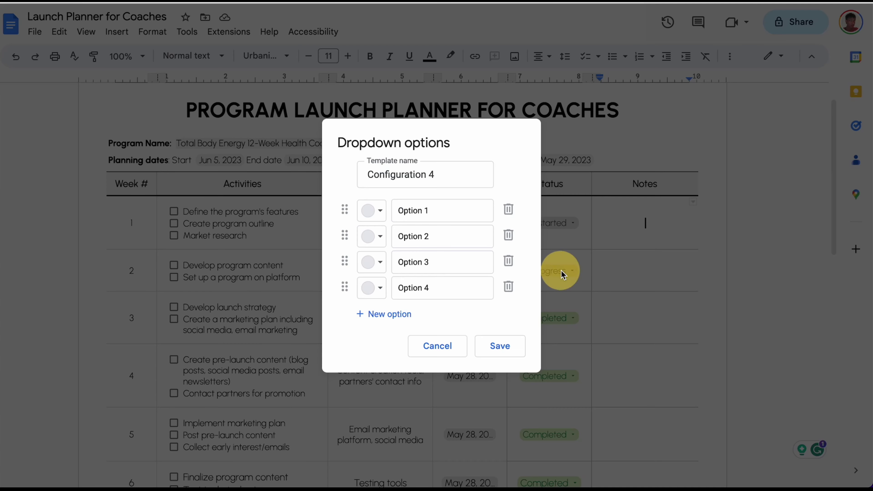
double_click(419, 175)
triple_click(419, 175)
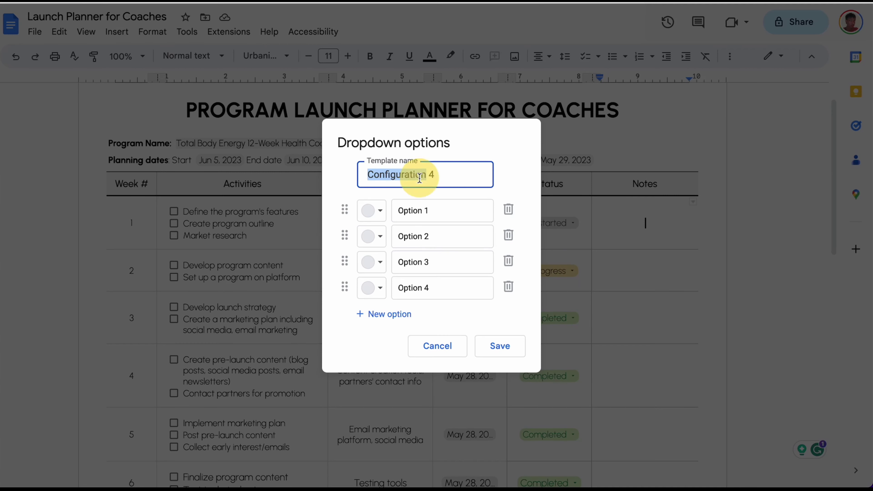
click(411, 211)
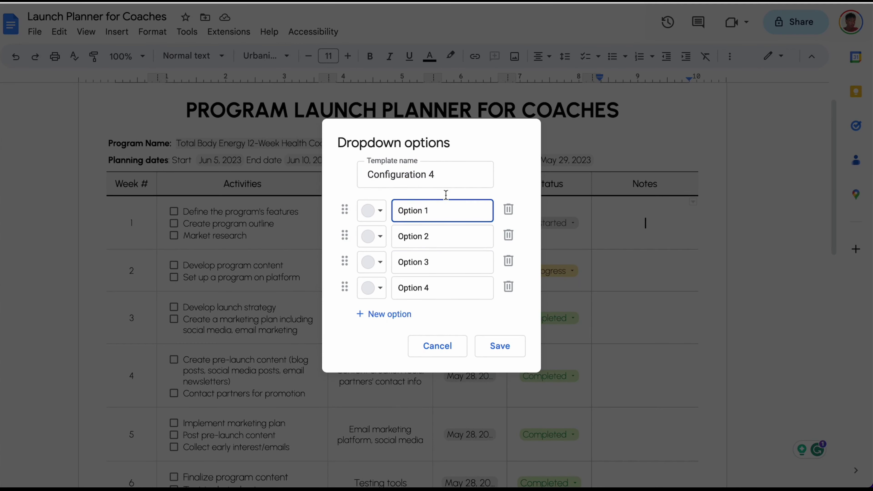
click(373, 211)
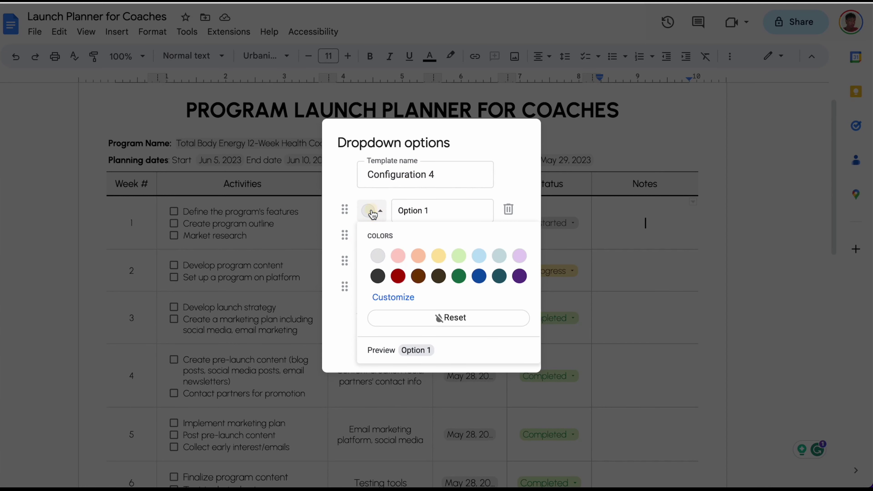
click(374, 208)
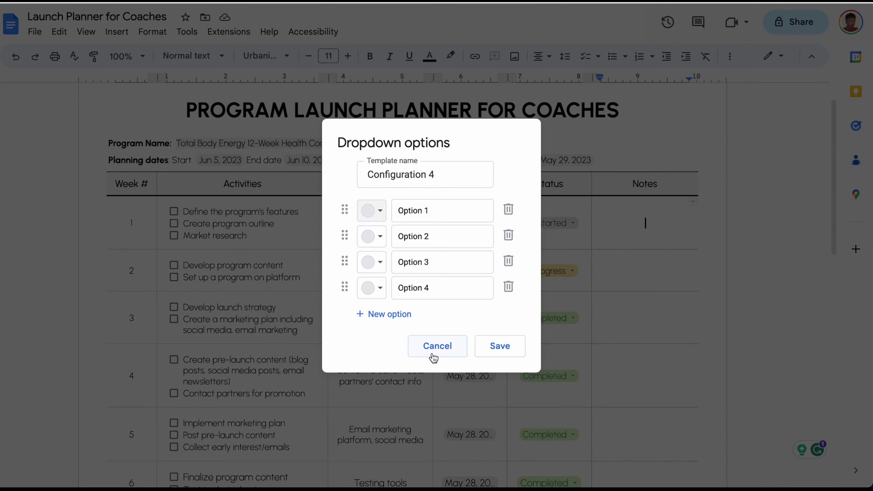
click(450, 354)
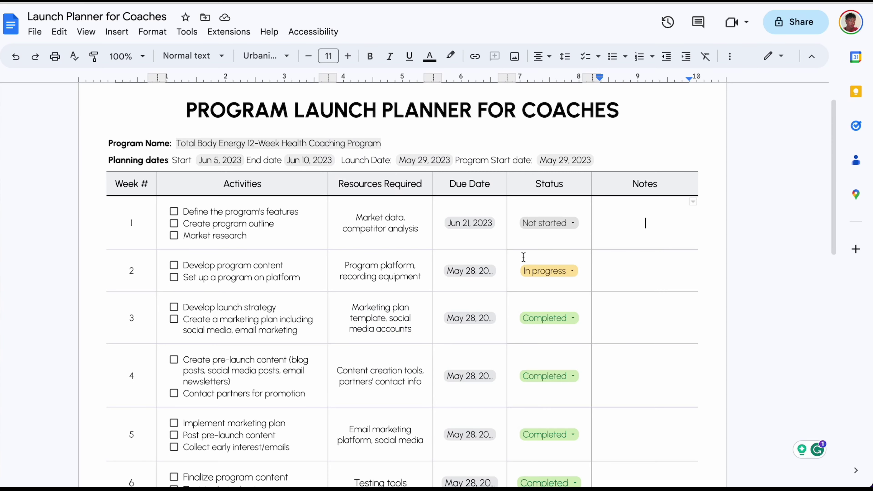
click(559, 223)
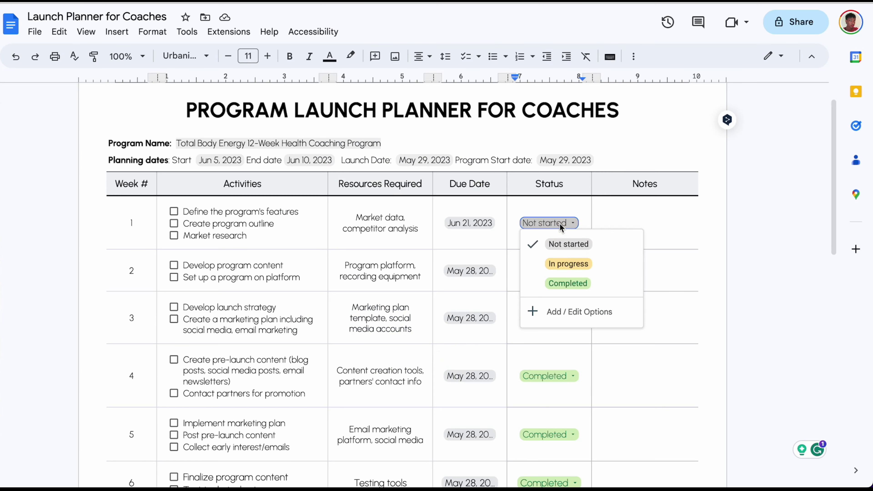
click(533, 316)
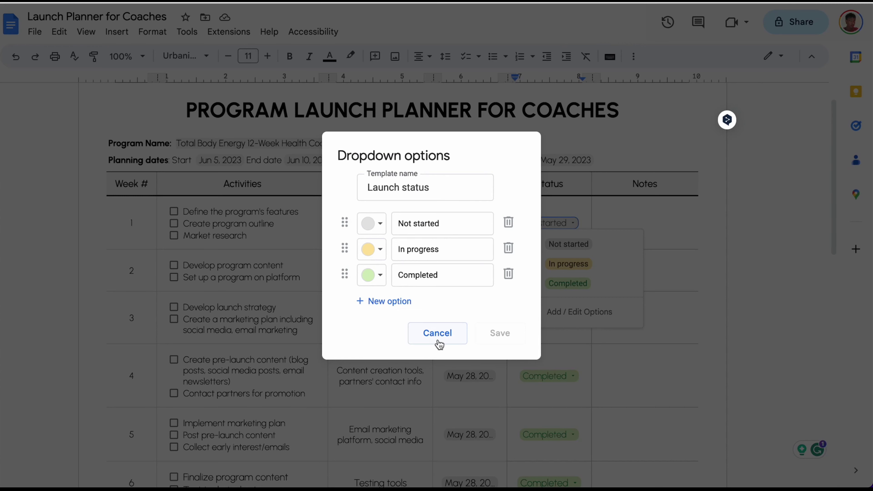
click(437, 334)
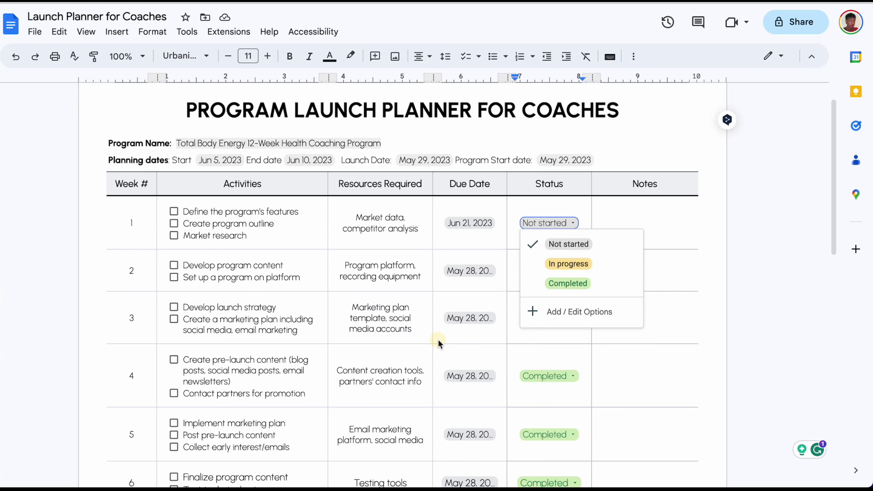
click(667, 229)
scroll(667, 228, down, 3)
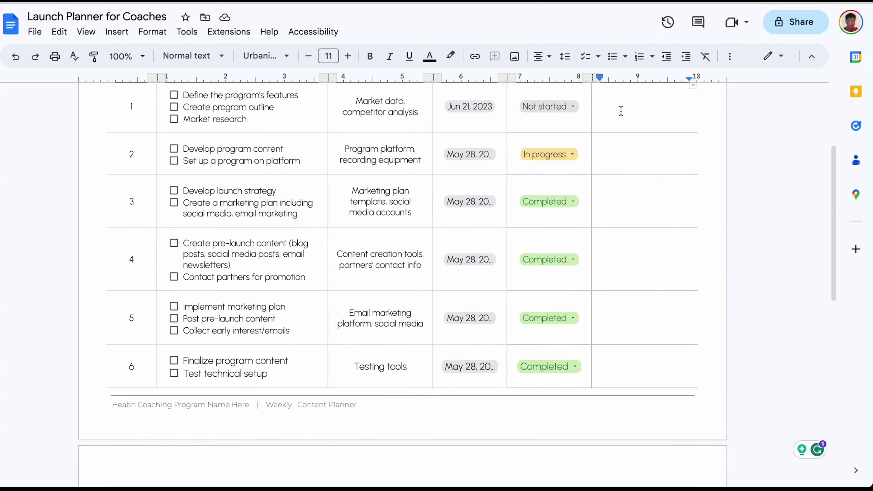
scroll(341, 215, down, 10)
scroll(340, 216, up, 3)
scroll(339, 215, down, 3)
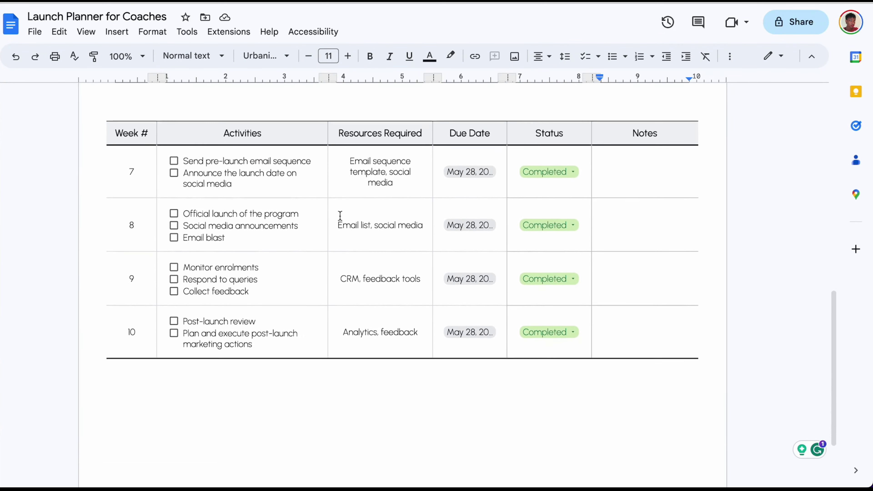
scroll(340, 216, up, 1)
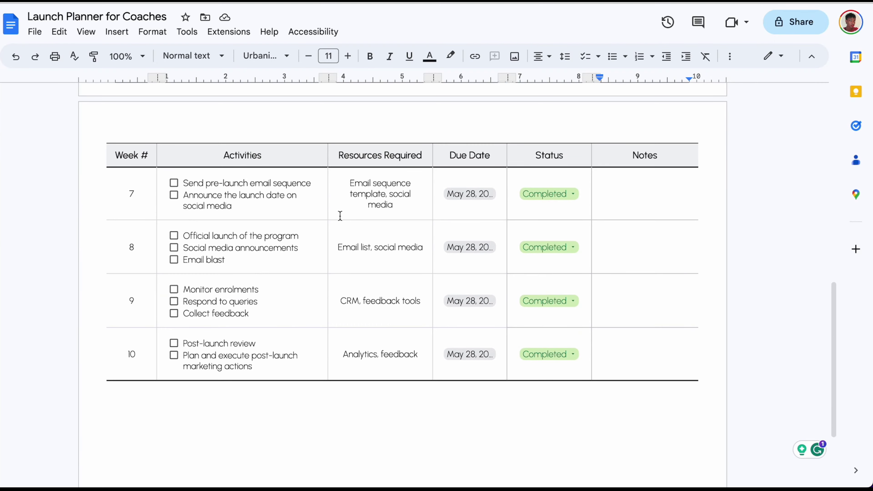
scroll(340, 215, down, 1)
scroll(340, 215, up, 15)
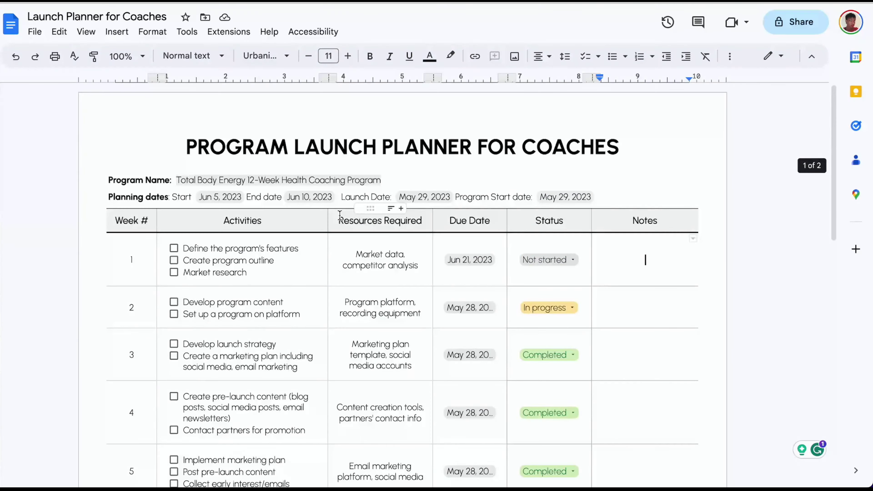